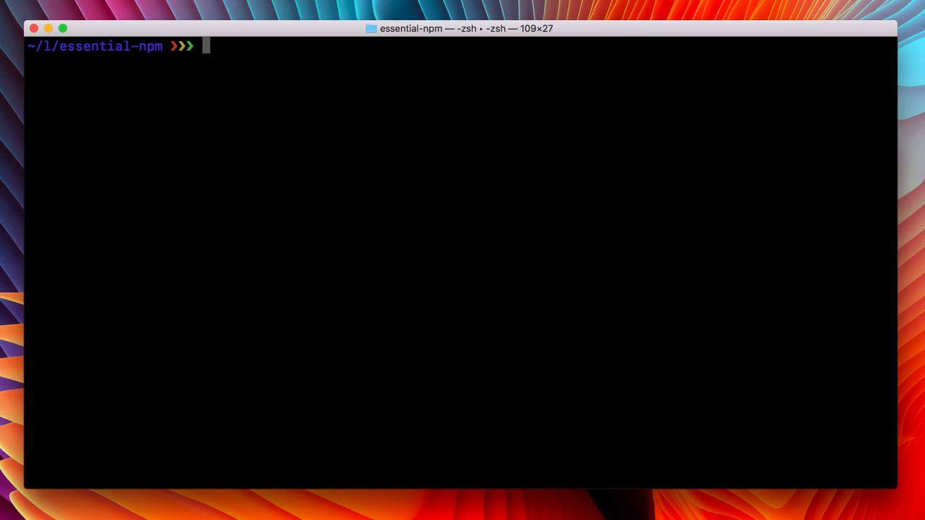
{"action": "type", "text": "node_modu"}
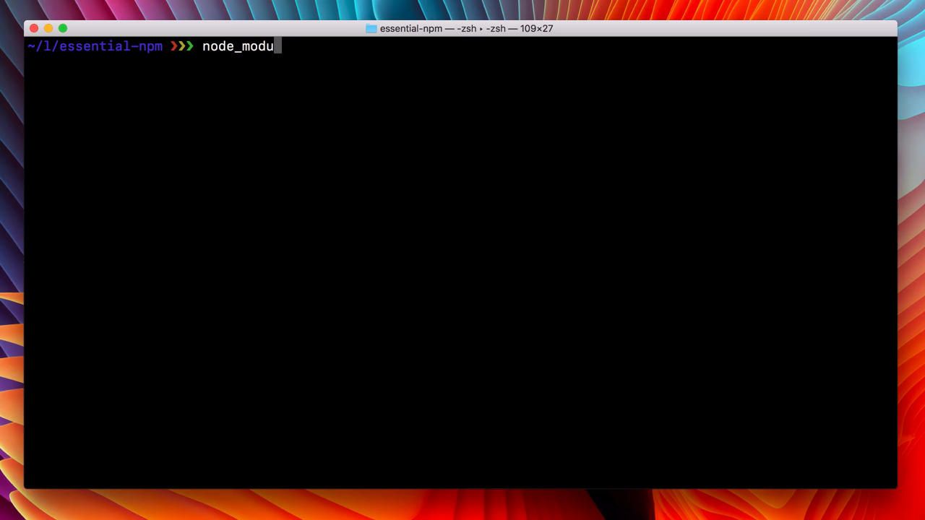
{"action": "type", "text": "les/"}
Run node_modules/cowsay/cli.js so the cow says SET ME FREE!, then confirm which cowsay finds nothing.
{"action": "key", "text": "Tab"}
{"action": "type", "text": "cow"}
{"action": "key", "text": "Tab"}
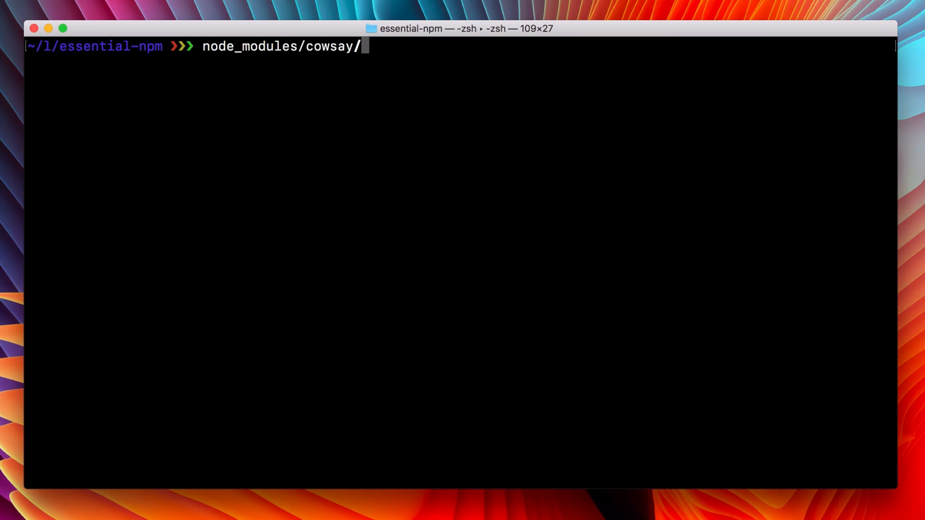
{"action": "key", "text": "Tab"}
{"action": "type", "text": "cli.js"}
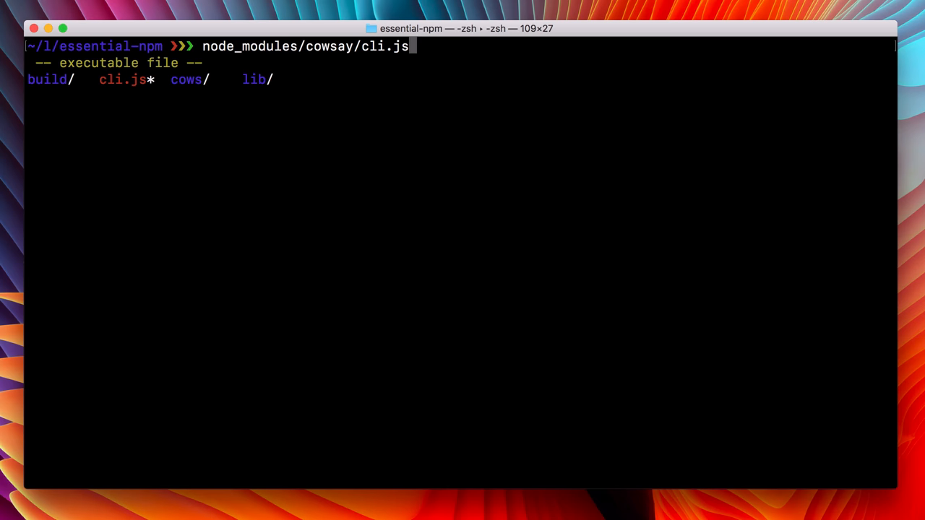
{"action": "key", "text": "Tab"}
{"action": "type", "text": "SET ME"}
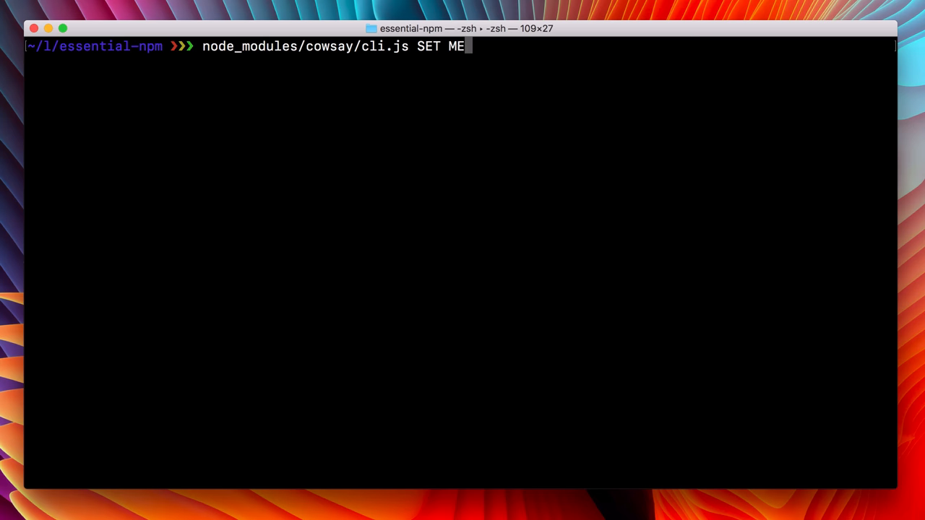
{"action": "type", "text": " FREE!"}
{"action": "key", "text": "Return"}
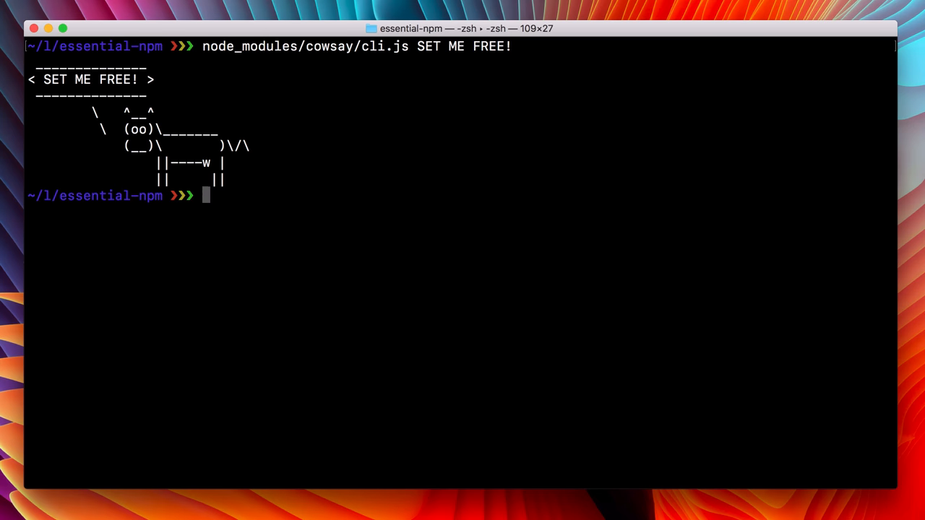
{"action": "type", "text": "which co"}
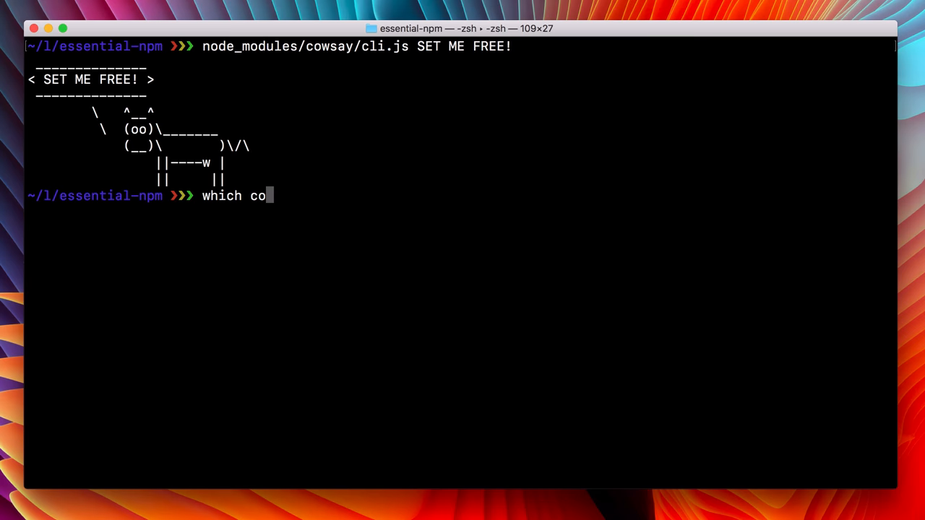
{"action": "type", "text": "wsay"}
{"action": "key", "text": "Return"}
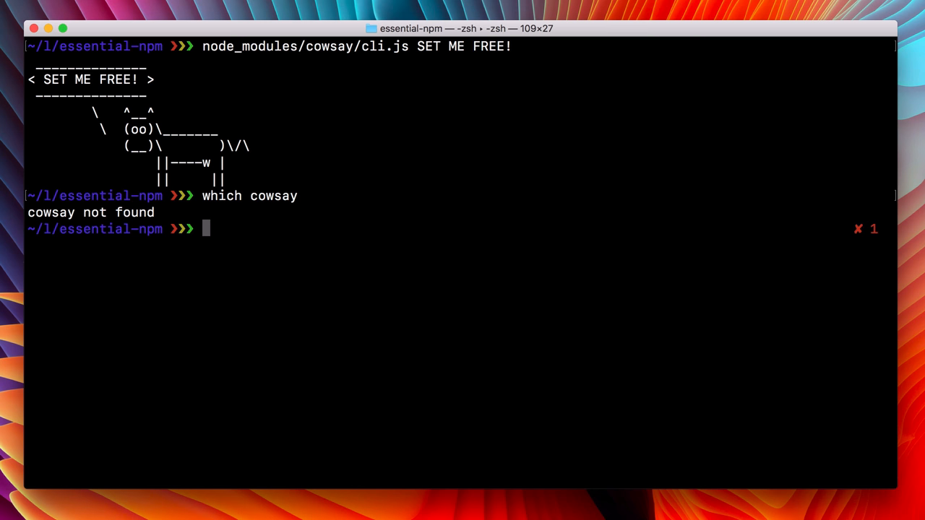
{"action": "type", "text": "npm hel"}
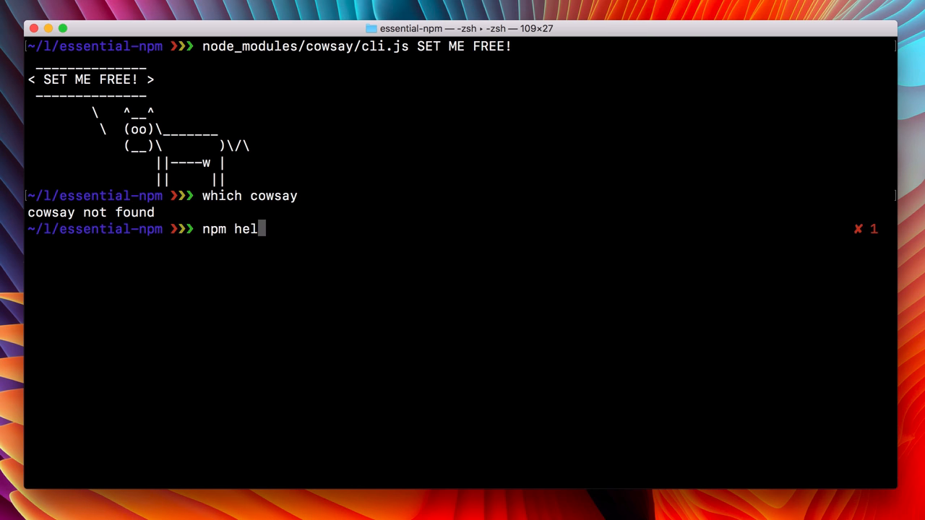
{"action": "type", "text": "p global"}
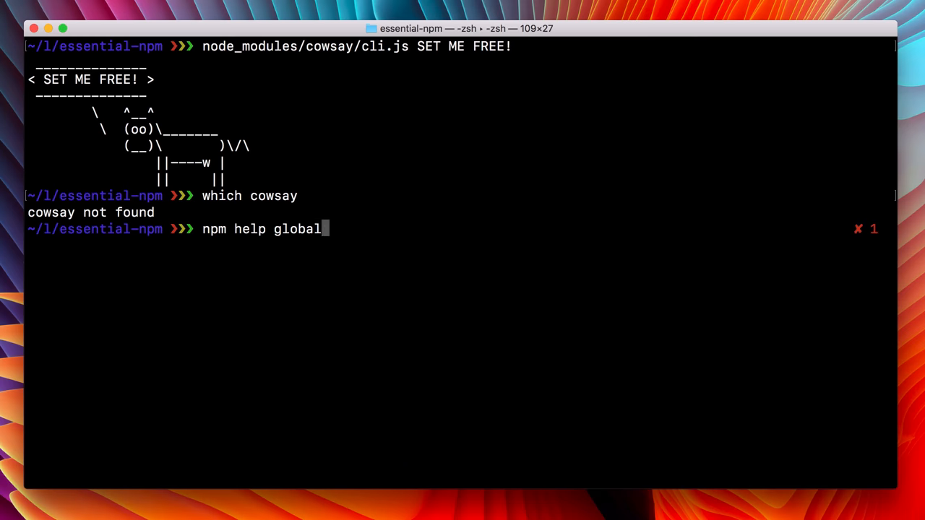
Bring up npm help folders and highlight the page name and the tl;dr install summary lines.
{"action": "key", "text": "Return"}
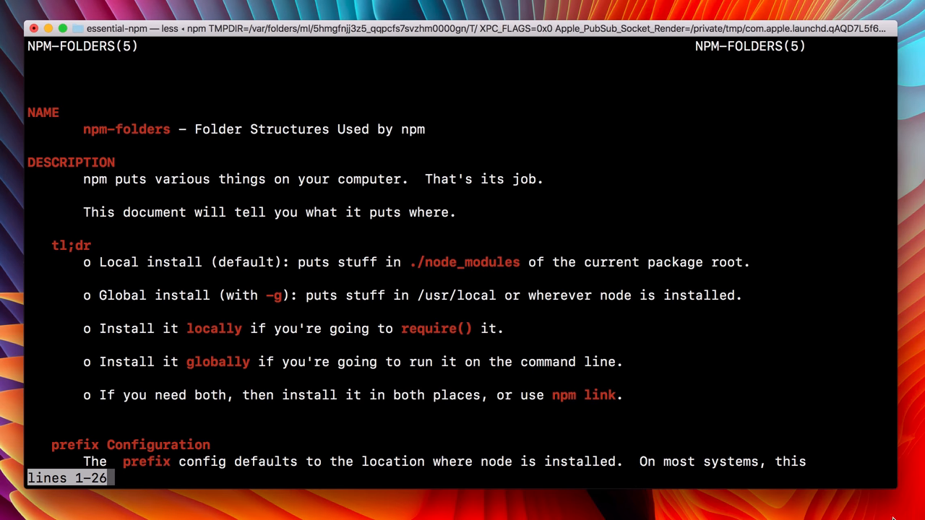
{"action": "left_click_drag", "start_coordinate": [84, 130], "coordinate": [174, 130]}
{"action": "left_click", "coordinate": [211, 133]}
{"action": "mouse_move", "coordinate": [50, 244]}
{"action": "left_mouse_down"}
{"action": "mouse_move", "coordinate": [134, 352]}
{"action": "mouse_move", "coordinate": [143, 394]}
{"action": "left_mouse_up"}
{"action": "left_click", "coordinate": [123, 320]}
Highlight Local with its ./node_modules location and Global with the -g flag and 'node is installed'.
{"action": "double_click", "coordinate": [108, 266]}
{"action": "left_click", "coordinate": [108, 266]}
{"action": "mouse_move", "coordinate": [412, 264]}
{"action": "left_mouse_down"}
{"action": "mouse_move", "coordinate": [499, 279]}
{"action": "mouse_move", "coordinate": [513, 265]}
{"action": "left_mouse_up"}
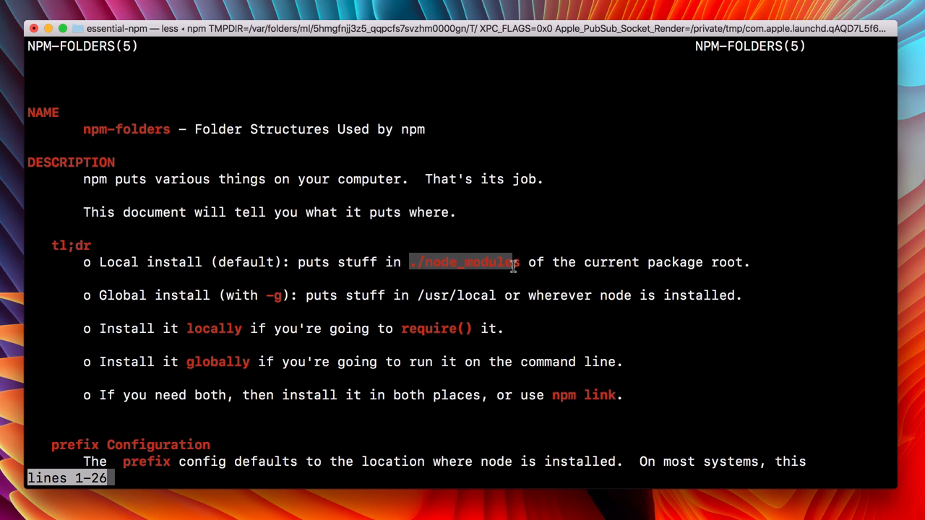
{"action": "double_click", "coordinate": [107, 294]}
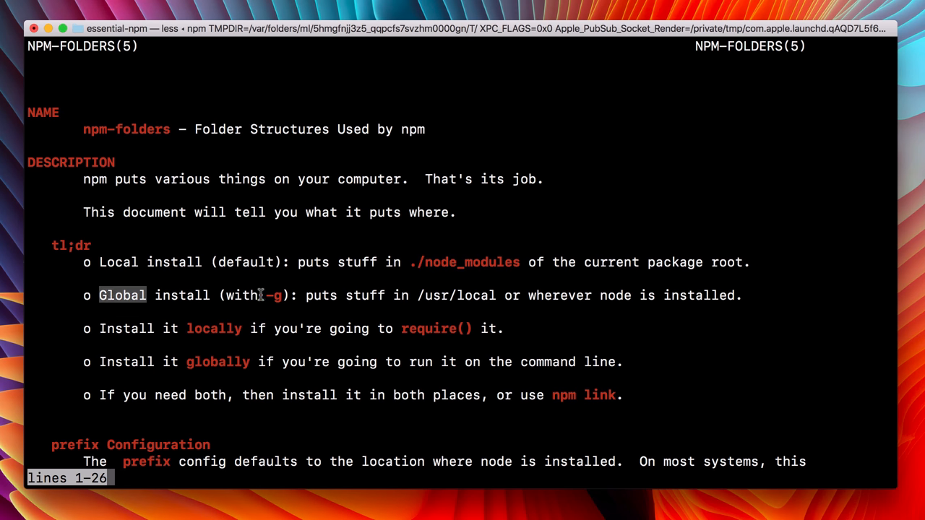
{"action": "left_click_drag", "start_coordinate": [267, 295], "coordinate": [280, 295]}
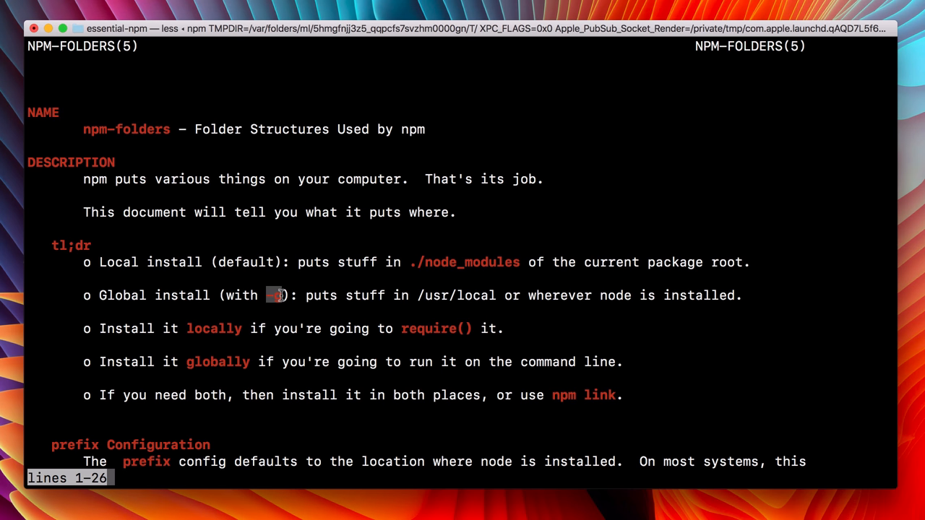
{"action": "left_click_drag", "start_coordinate": [604, 295], "coordinate": [694, 301]}
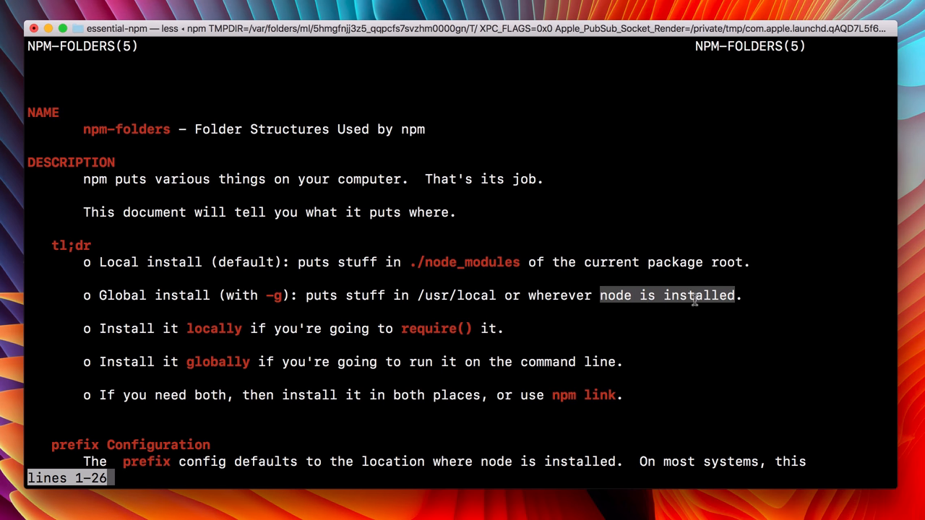
{"action": "left_click", "coordinate": [230, 333]}
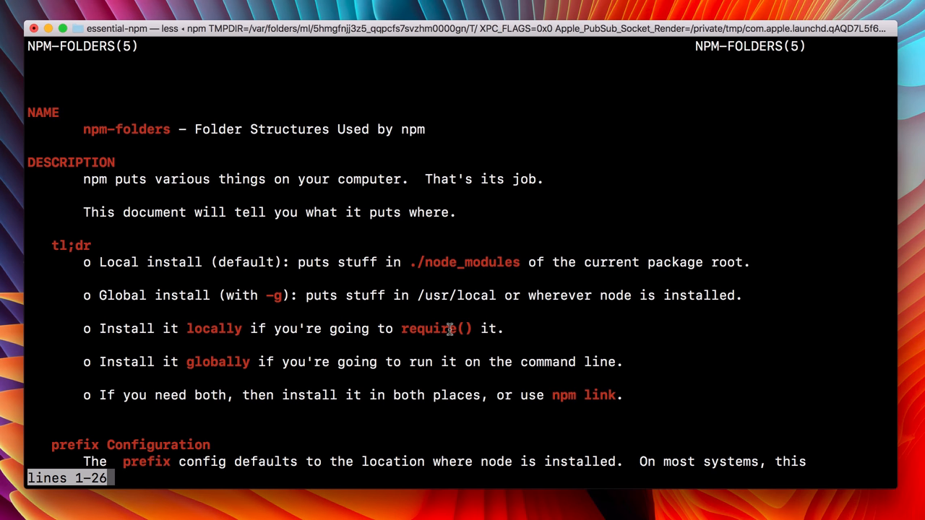
Highlight 'globally', 'command line' and the line about installing in both places.
{"action": "double_click", "coordinate": [211, 366]}
{"action": "double_click", "coordinate": [523, 365]}
{"action": "triple_click", "coordinate": [584, 367]}
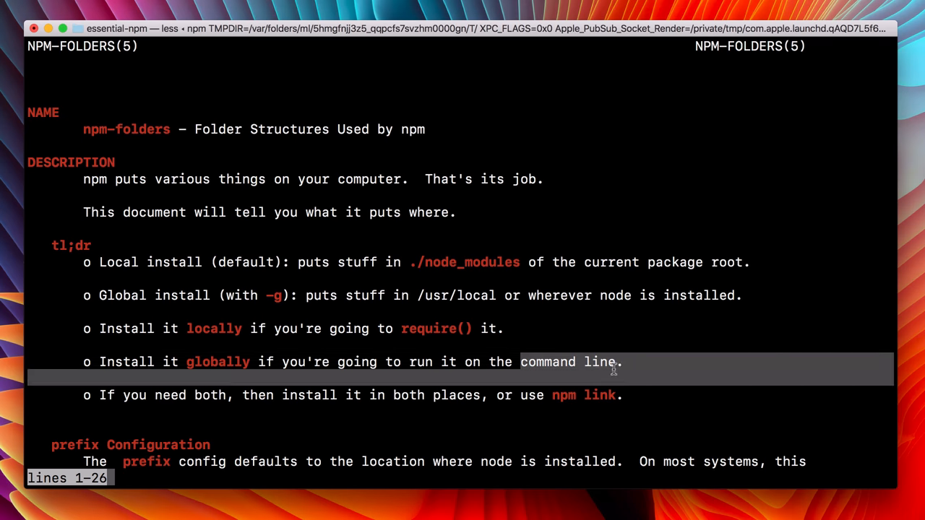
{"action": "left_click", "coordinate": [614, 367], "text": "shift"}
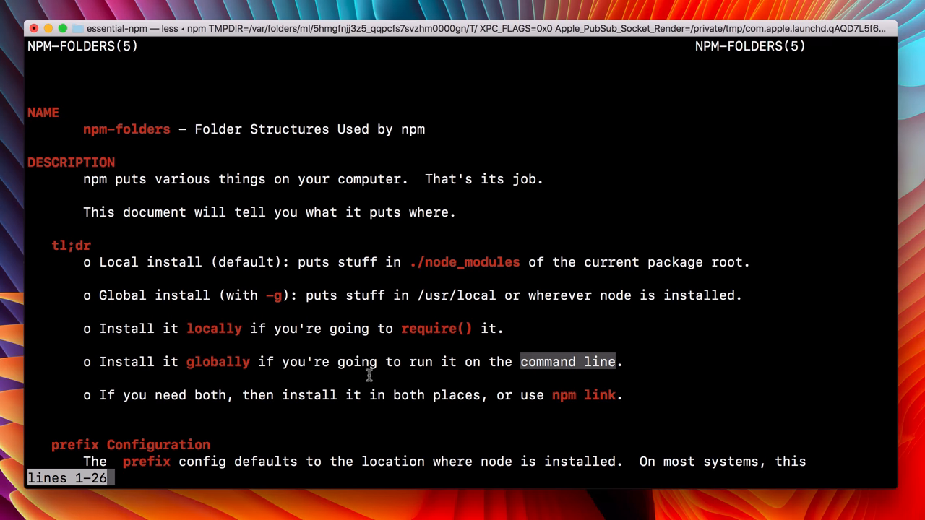
{"action": "mouse_move", "coordinate": [103, 393]}
{"action": "left_mouse_down"}
{"action": "mouse_move", "coordinate": [559, 387]}
{"action": "mouse_move", "coordinate": [612, 394]}
{"action": "left_mouse_up"}
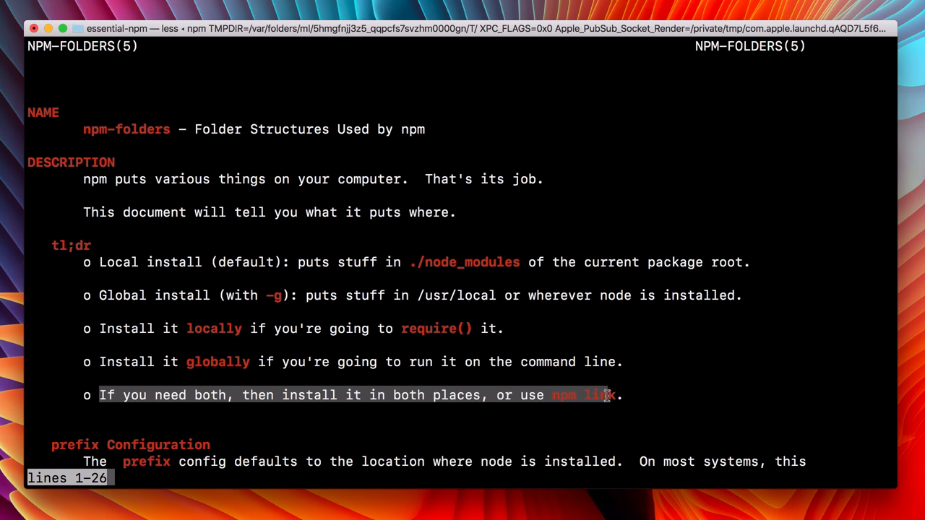
{"action": "left_click", "coordinate": [500, 395]}
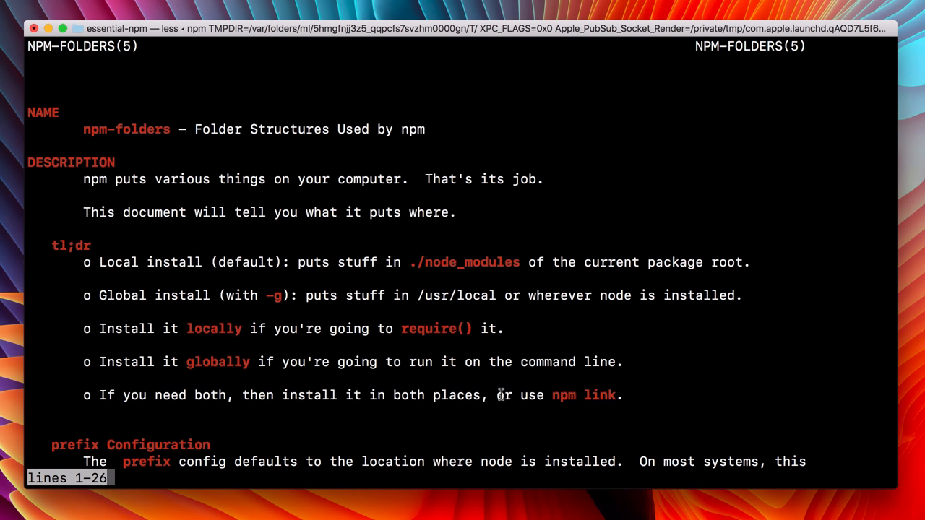
Quit the manual and run npm i -g cowsay, highlighting the cowsay and cowthink links in /usr/local/bin.
{"action": "key", "text": "q"}
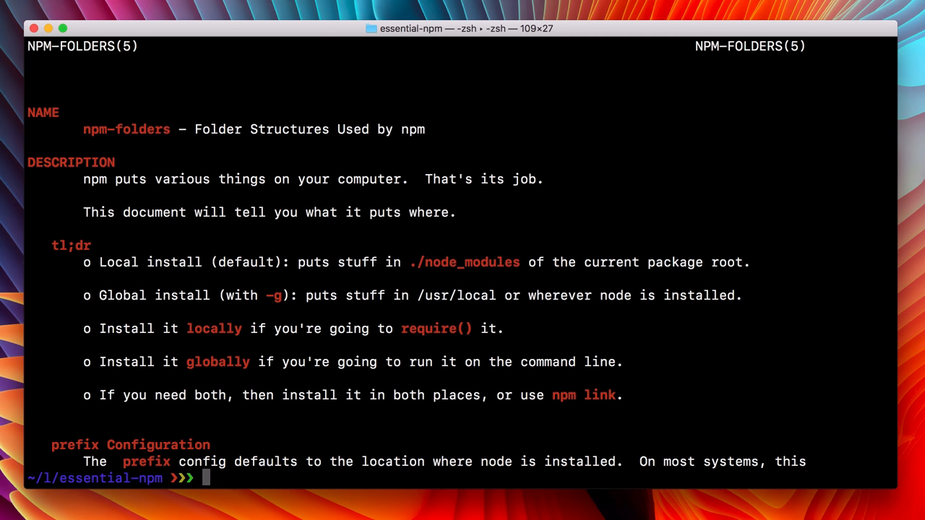
{"action": "type", "text": "npm "}
{"action": "type", "text": "instal"}
{"action": "key", "text": "BackSpace"}
{"action": "key", "text": "BackSpace"}
{"action": "key", "text": "BackSpace"}
{"action": "key", "text": "BackSpace"}
{"action": "type", "text": "-g"}
{"action": "type", "text": " cows"}
{"action": "type", "text": "ay"}
{"action": "key", "text": "Return"}
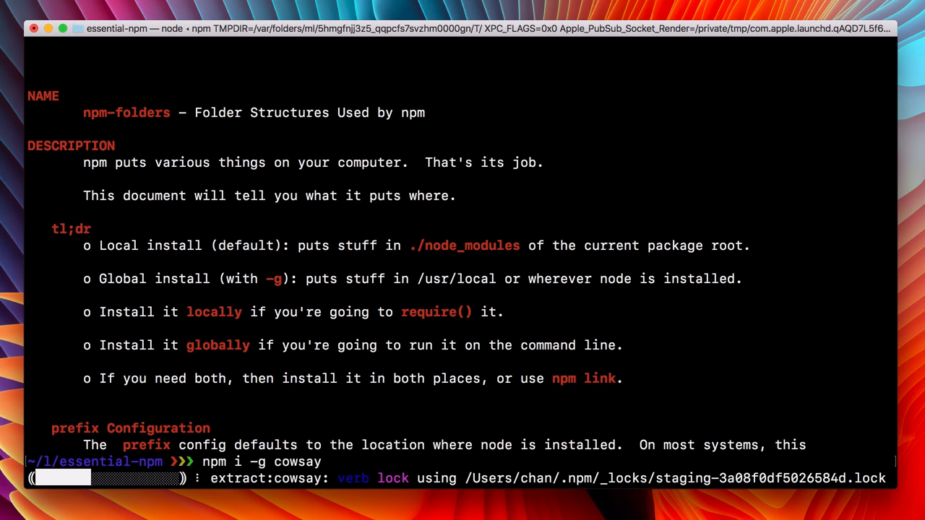
{"action": "left_click_drag", "start_coordinate": [569, 430], "coordinate": [31, 412]}
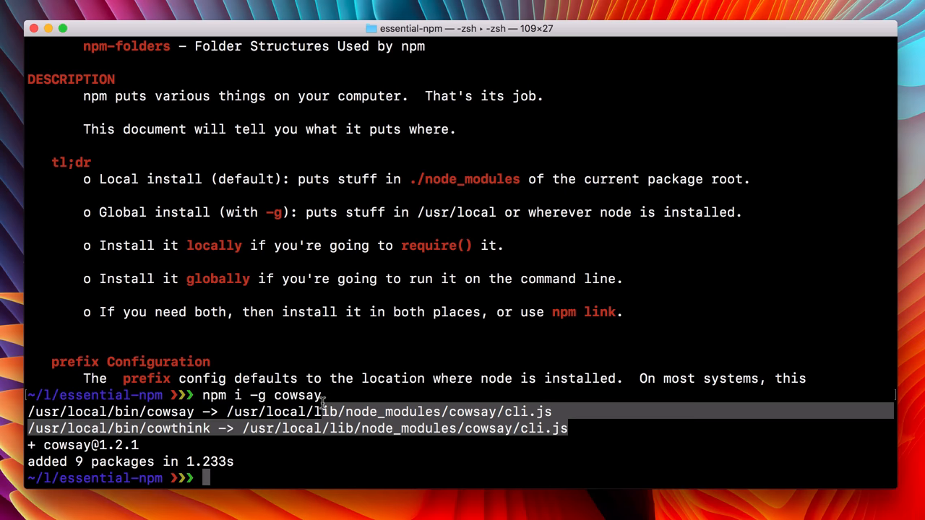
{"action": "left_click", "coordinate": [116, 446]}
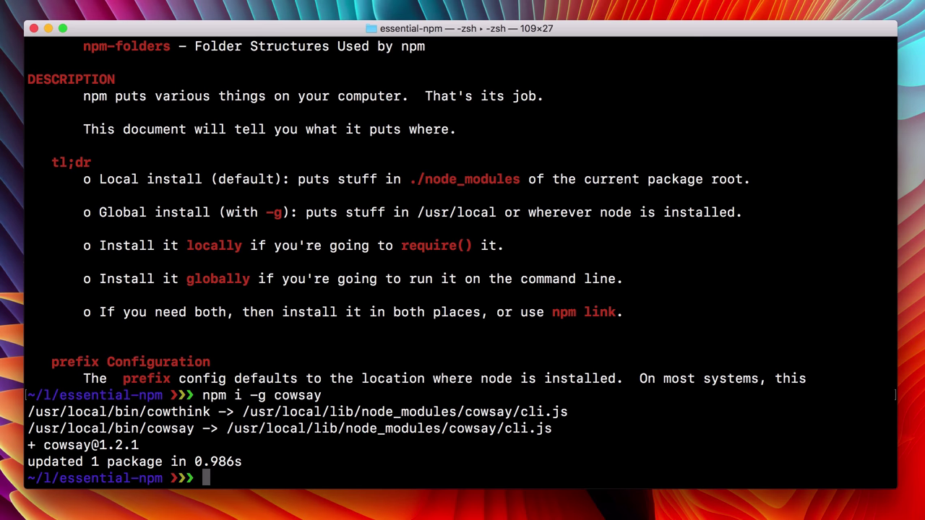
{"action": "type", "text": "cowsay "}
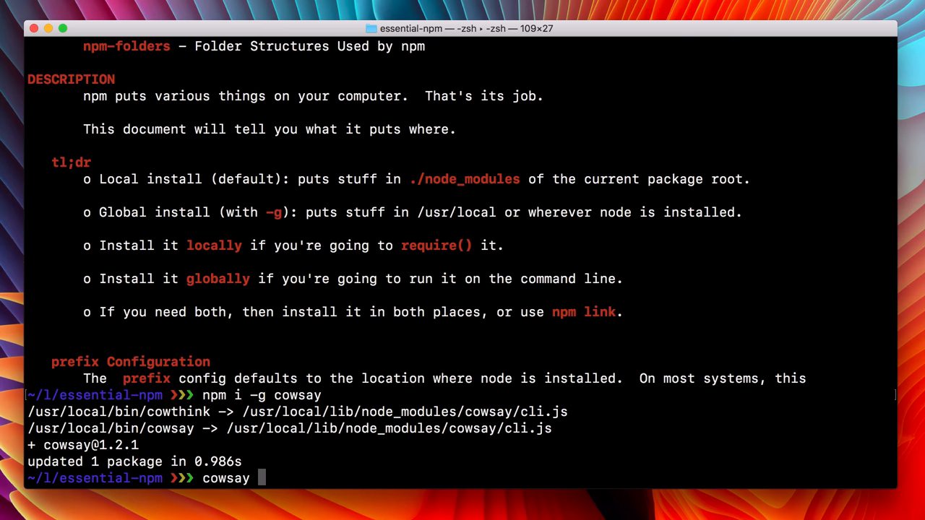
{"action": "type", "text": "I AM FREE!"}
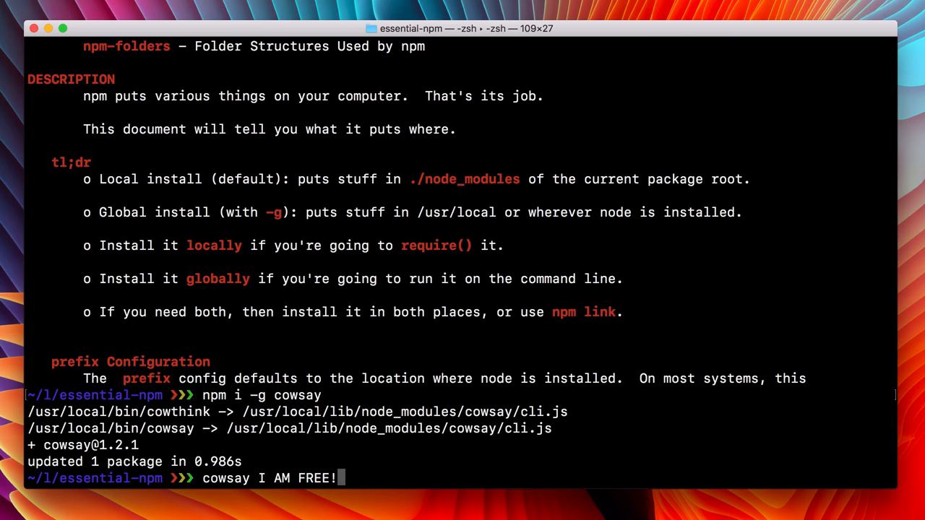
{"action": "key", "text": "Return"}
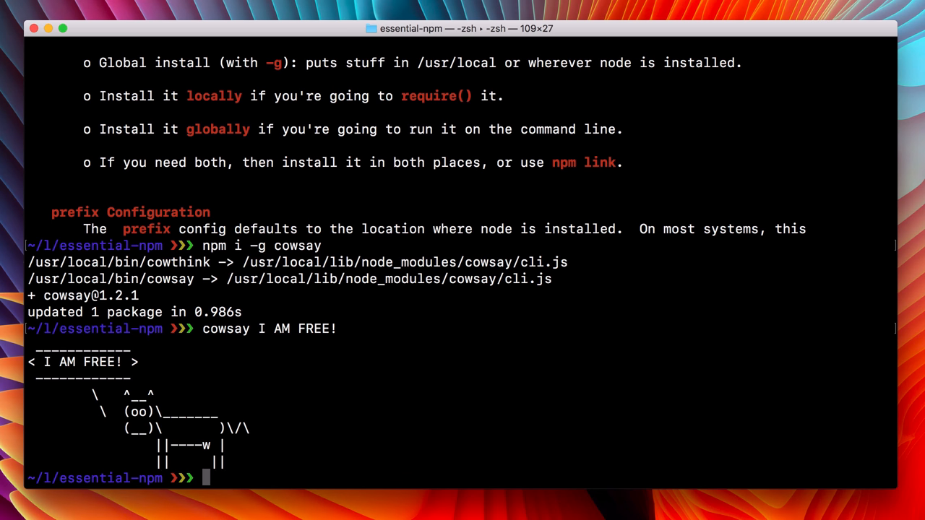
{"action": "type", "text": "npm l"}
{"action": "type", "text": "s -g"}
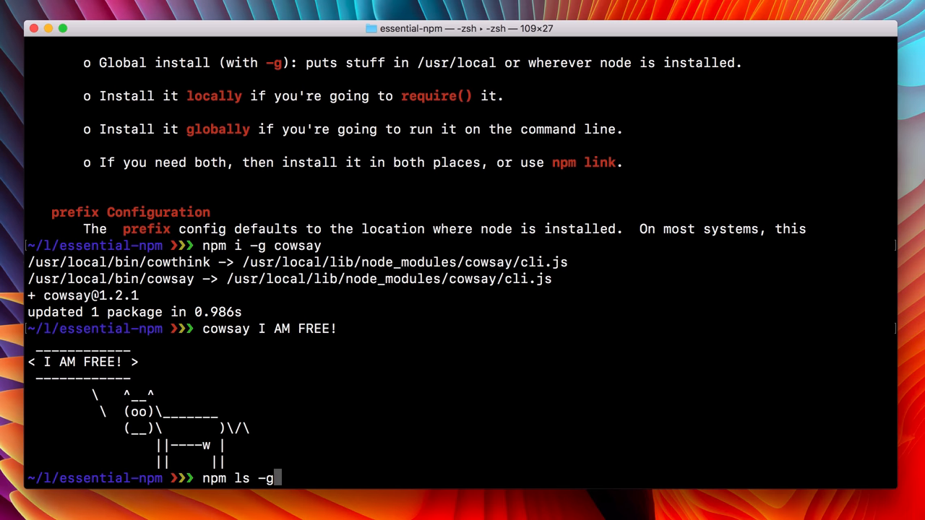
{"action": "type", "text": " cowsay"}
{"action": "key", "text": "Return"}
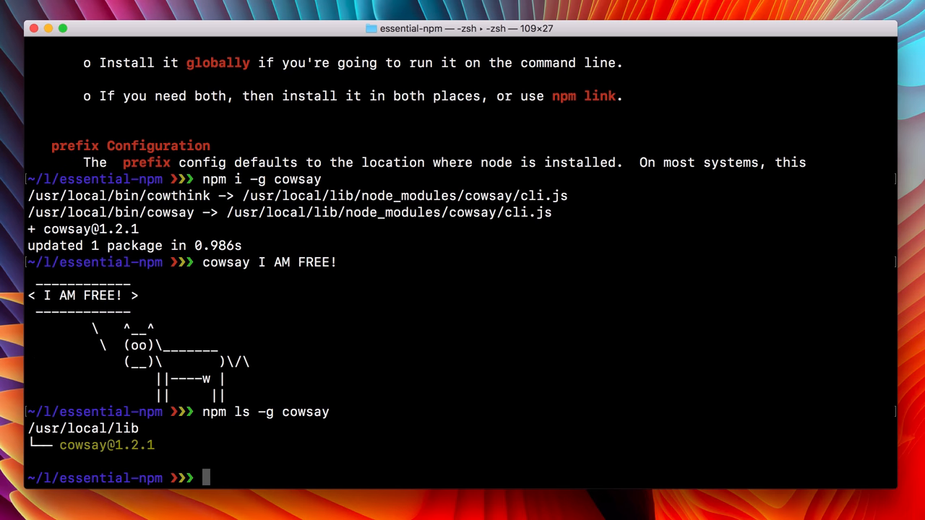